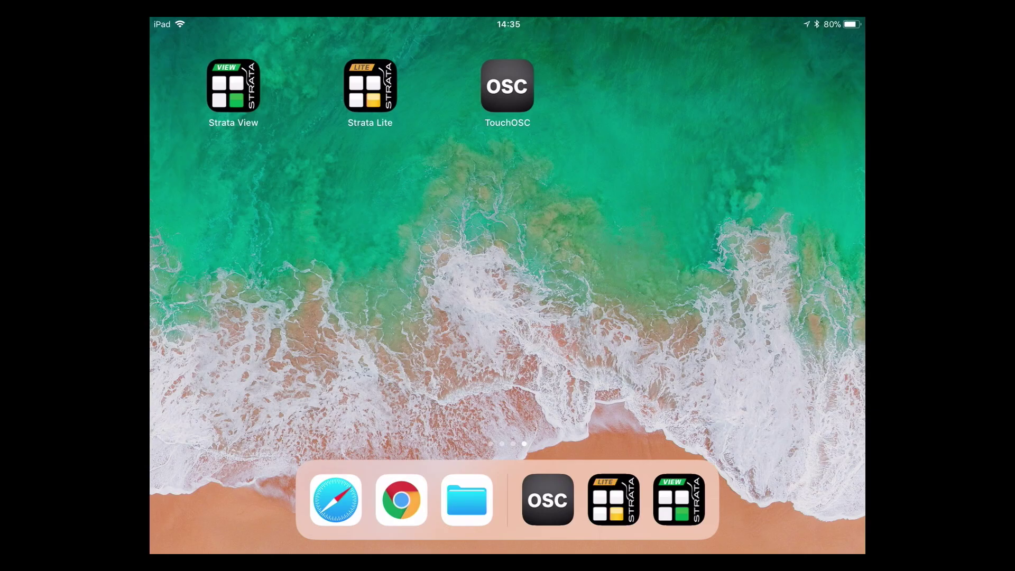
- Launch Strata View and step preview through Scre, Wide, Clos, GoPr and Brek from the Mac
{"action": "left_click", "coordinate": [233, 86]}
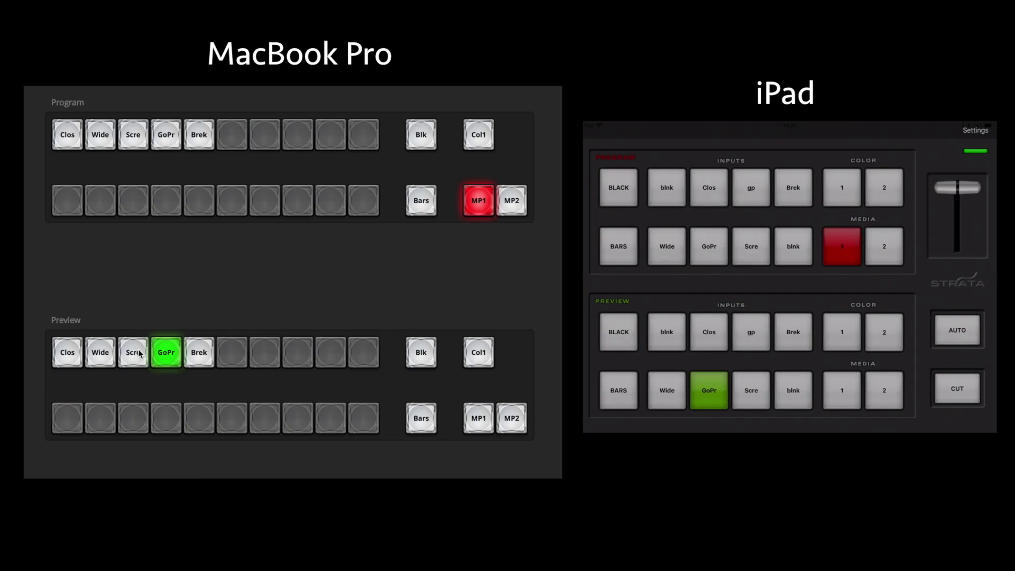
{"action": "left_click", "coordinate": [137, 354]}
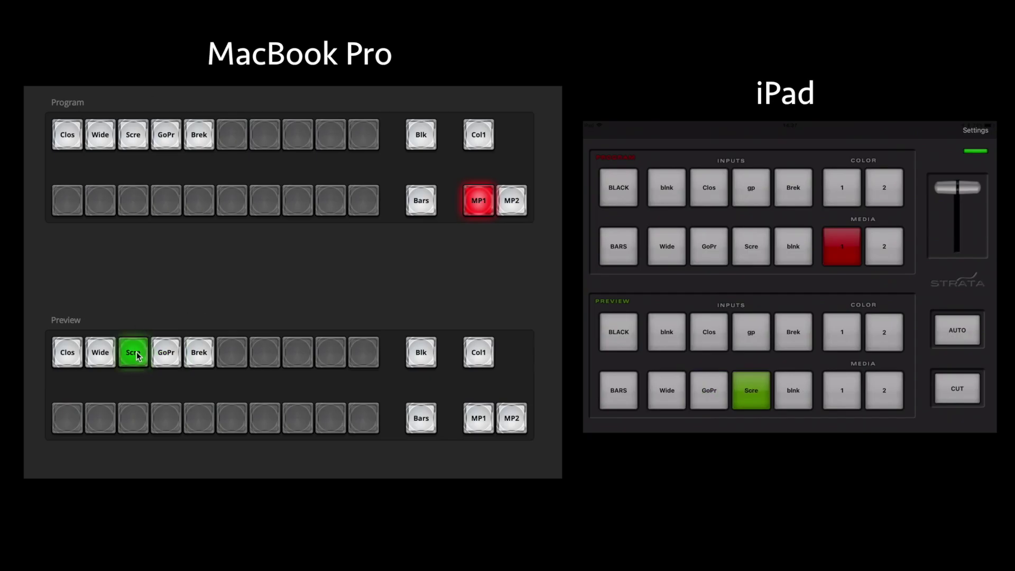
{"action": "left_click", "coordinate": [97, 359]}
{"action": "left_click", "coordinate": [72, 362]}
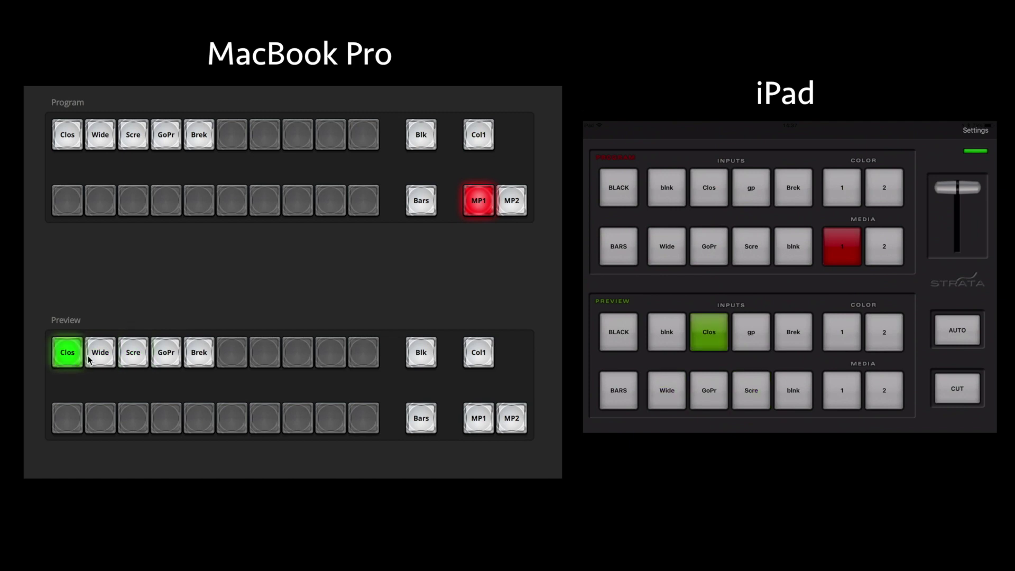
{"action": "left_click", "coordinate": [110, 356]}
{"action": "left_click", "coordinate": [130, 354]}
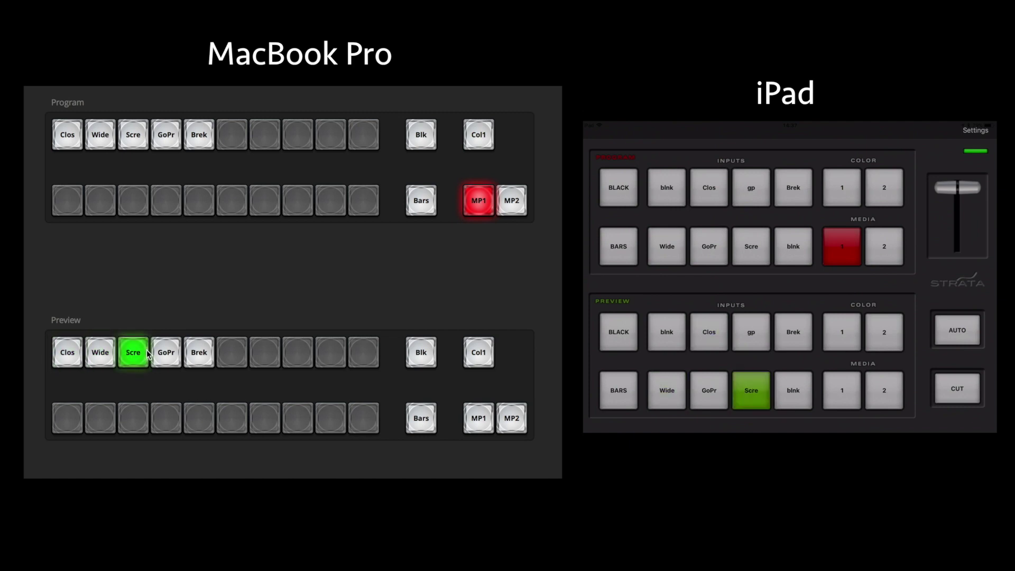
{"action": "left_click", "coordinate": [168, 350]}
{"action": "left_click", "coordinate": [200, 349]}
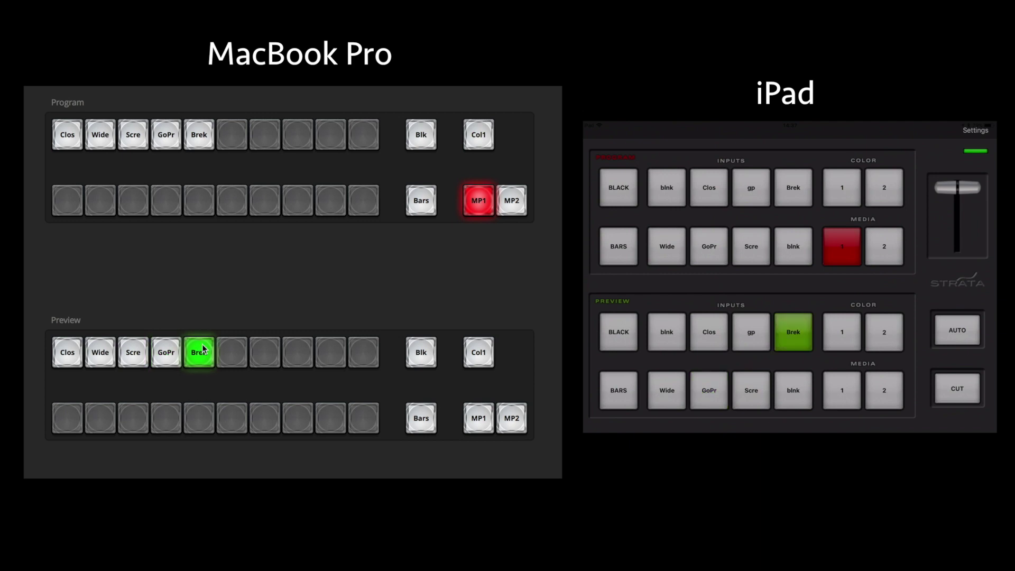
{"action": "left_click", "coordinate": [176, 359]}
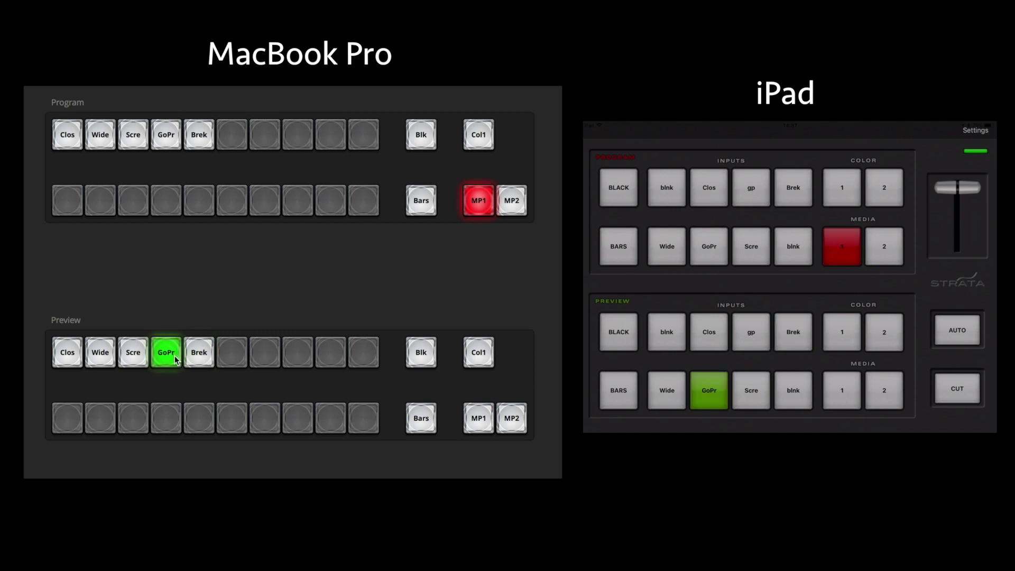
{"action": "left_click", "coordinate": [64, 353]}
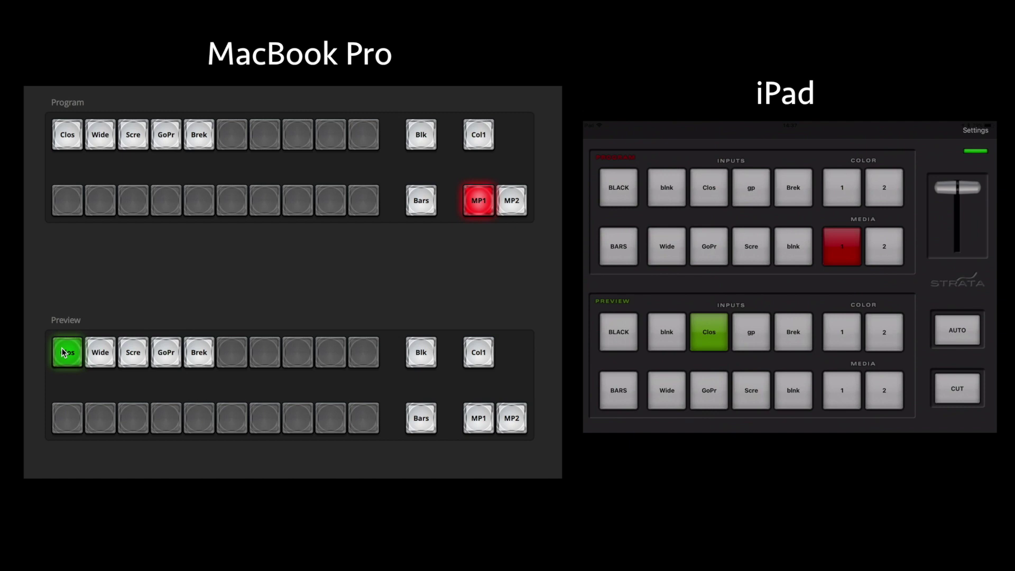
- Cycle preview again through Wide, Scre, GoPr, Brek and back, finishing with Clos previewed
{"action": "left_click", "coordinate": [98, 354]}
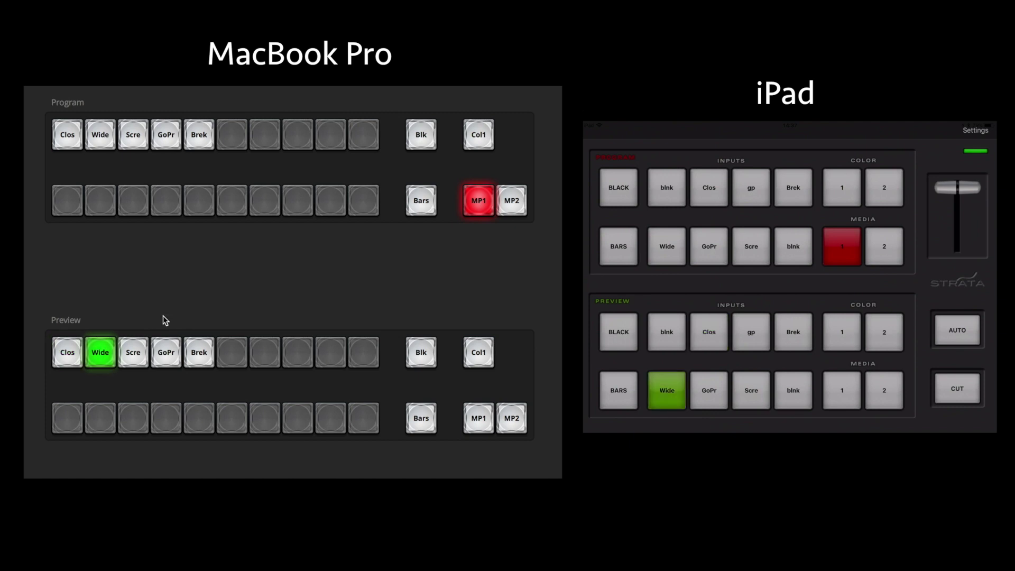
{"action": "left_click", "coordinate": [139, 360]}
{"action": "left_click", "coordinate": [170, 358]}
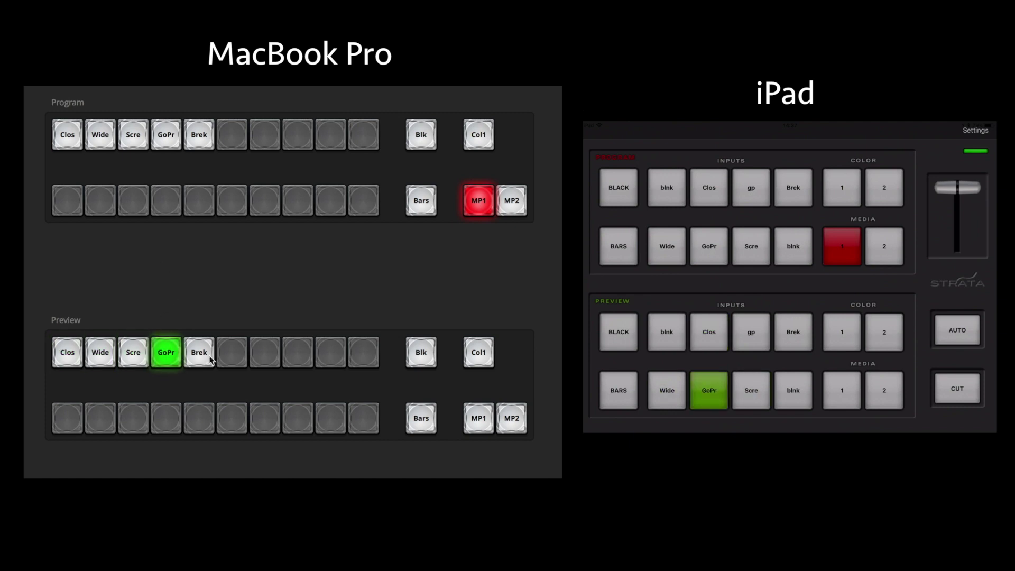
{"action": "left_click", "coordinate": [210, 360]}
{"action": "left_click", "coordinate": [169, 362]}
{"action": "left_click", "coordinate": [100, 359]}
{"action": "left_click", "coordinate": [69, 363]}
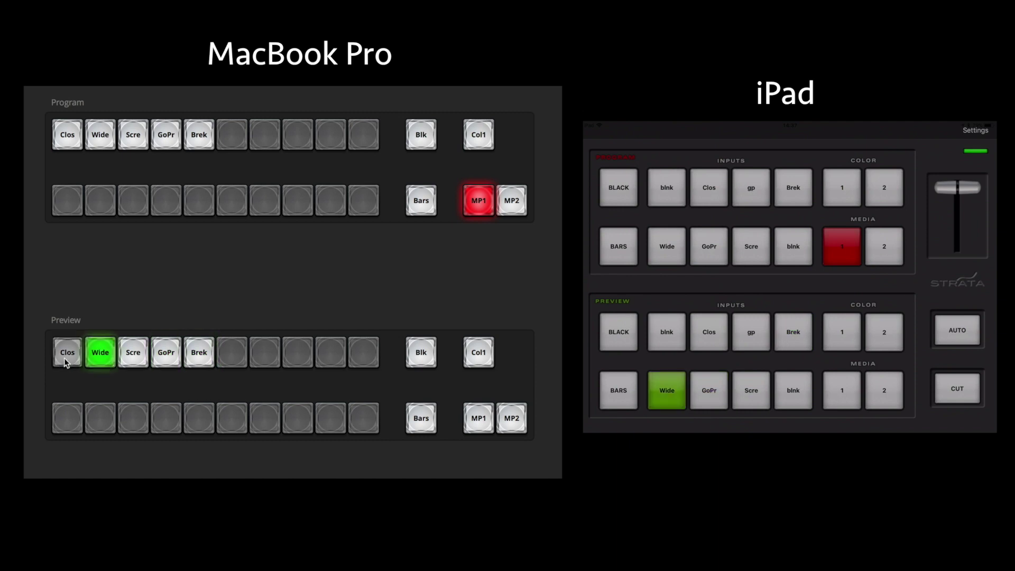
{"action": "left_click", "coordinate": [103, 363]}
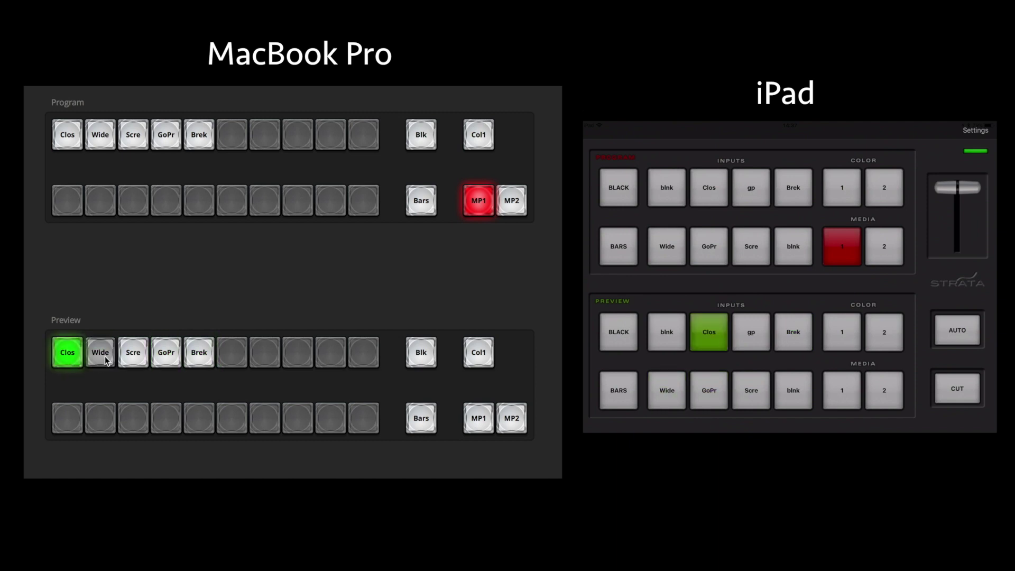
{"action": "left_click", "coordinate": [134, 356]}
{"action": "left_click", "coordinate": [166, 357]}
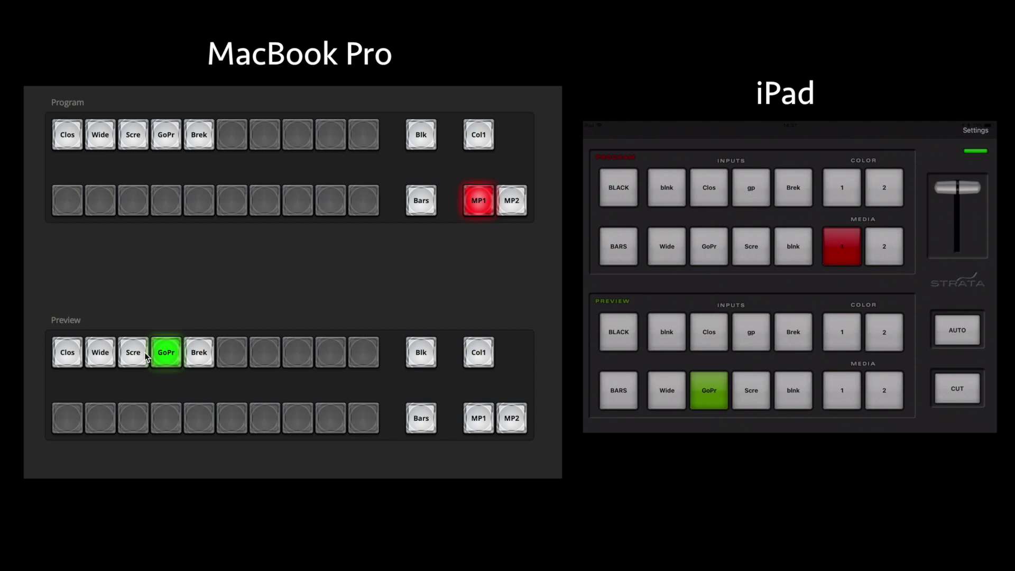
{"action": "left_click", "coordinate": [73, 359]}
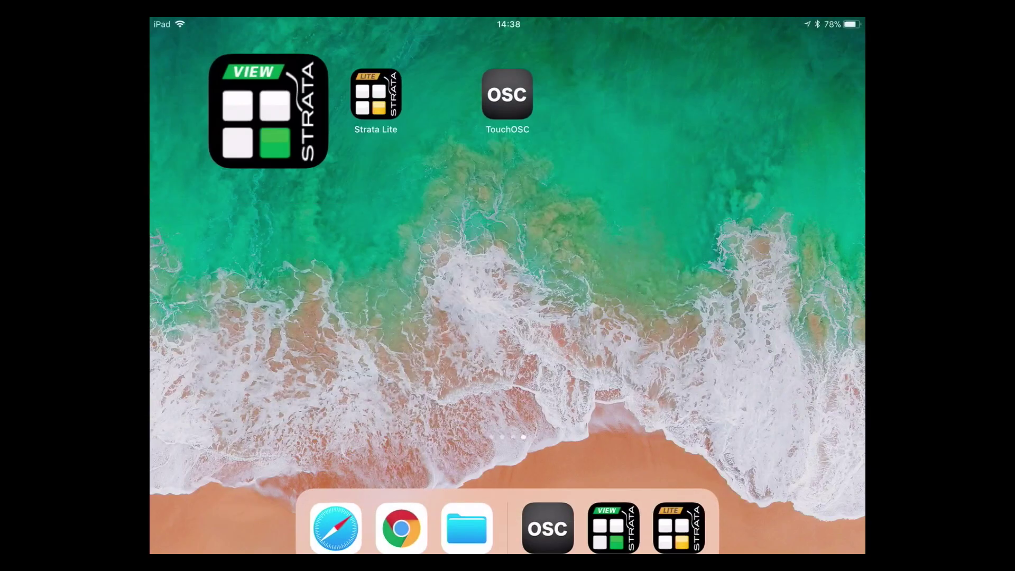
- Open Strata Lite's settings and check the switcher IP address, leaving it unchanged
{"action": "key", "text": "super+Tab"}
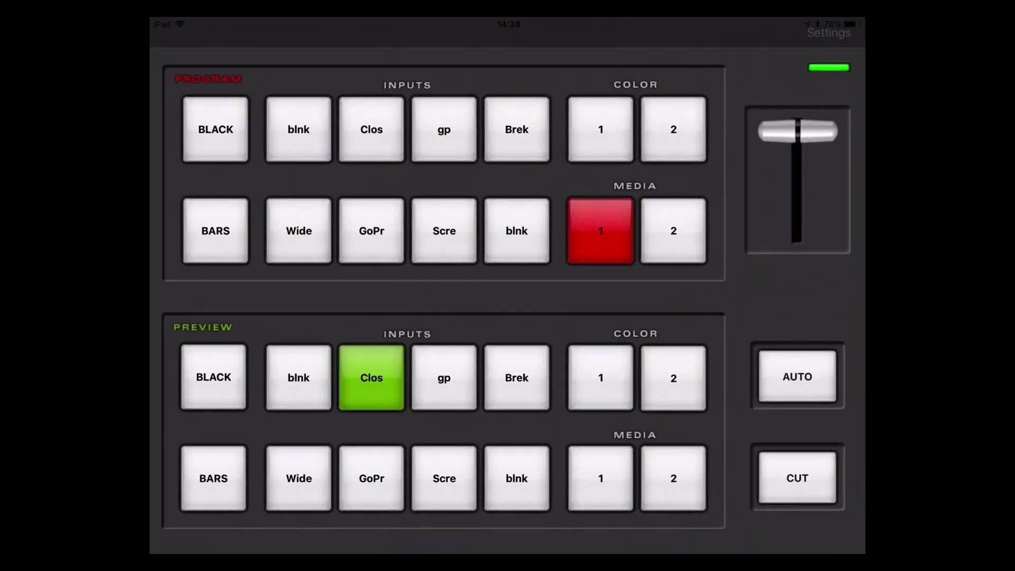
{"action": "left_click", "coordinate": [829, 32]}
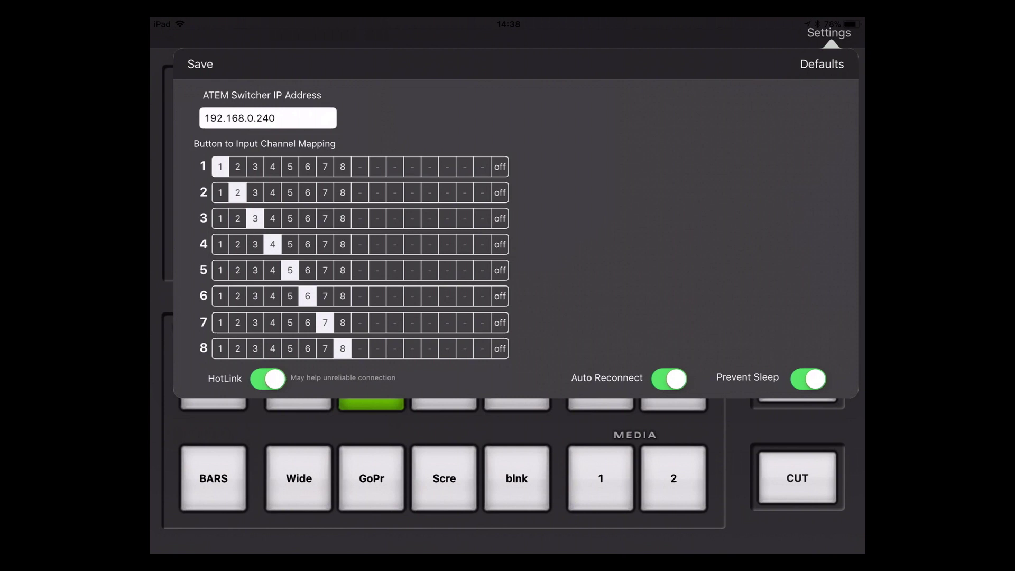
{"action": "left_click", "coordinate": [275, 118]}
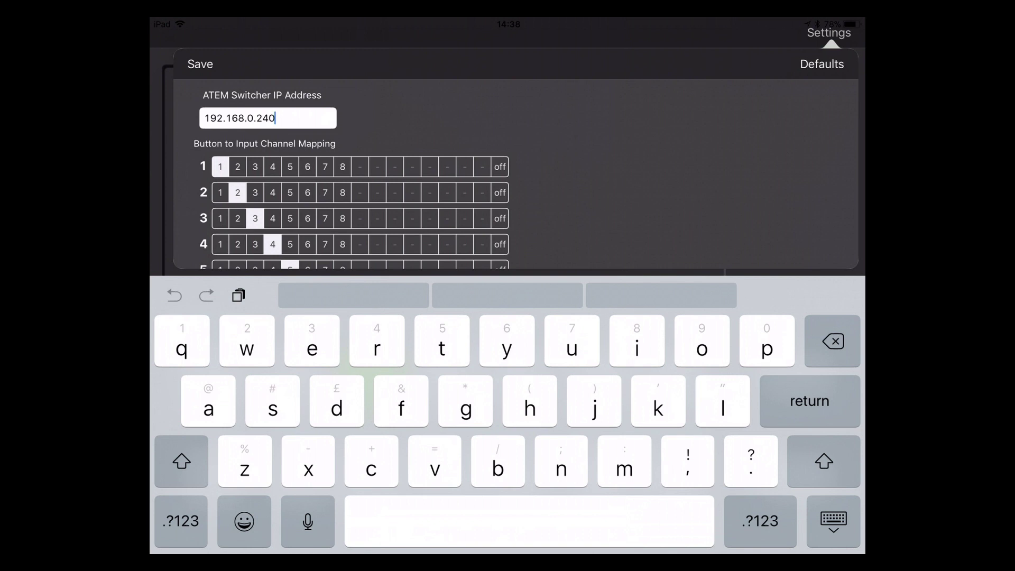
{"action": "left_click", "coordinate": [833, 520]}
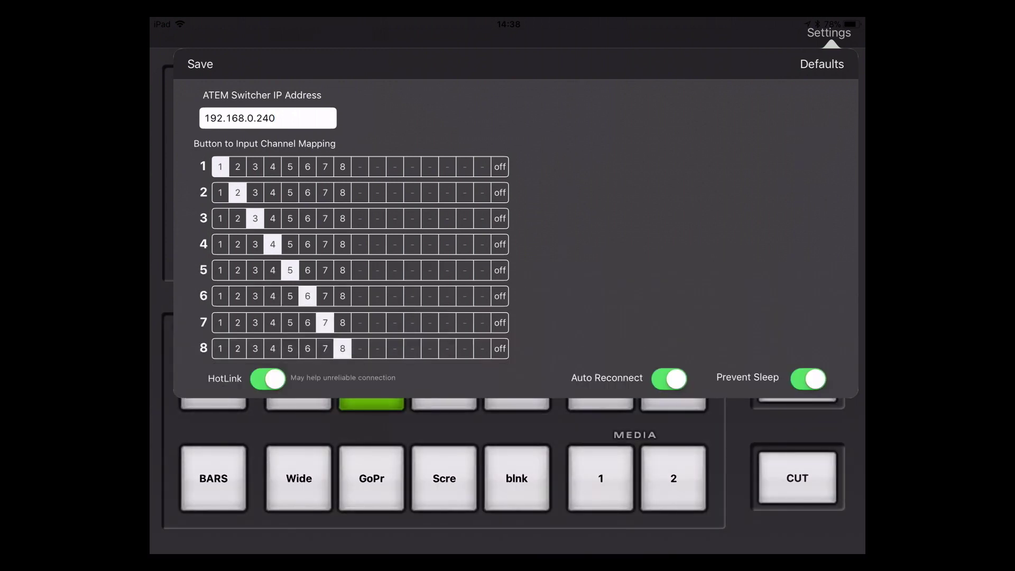
- Turn off the input mapping for all eight buttons
{"action": "left_click", "coordinate": [499, 167]}
{"action": "left_click", "coordinate": [500, 193]}
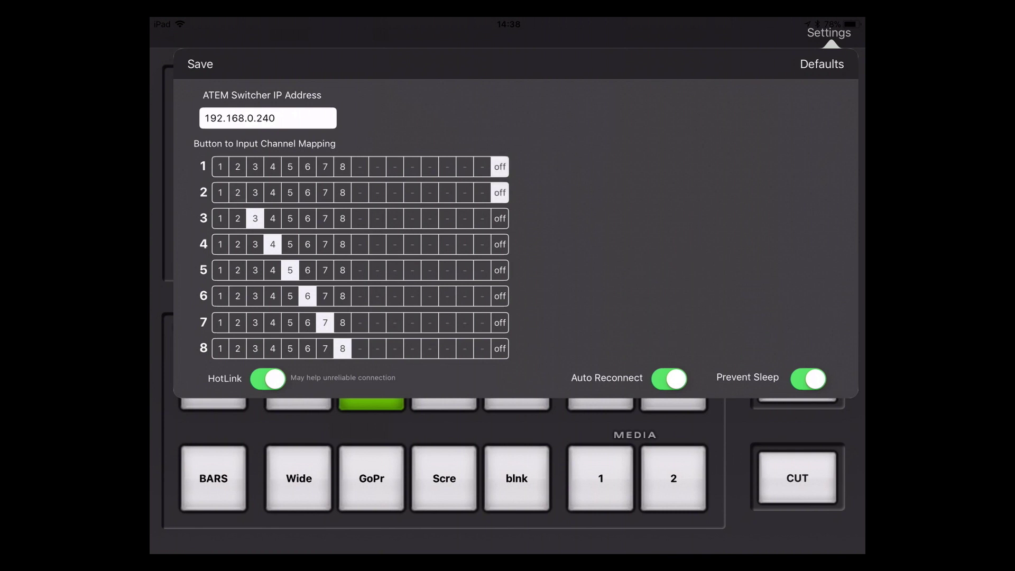
{"action": "left_click", "coordinate": [500, 218]}
{"action": "left_click", "coordinate": [499, 244]}
{"action": "left_click", "coordinate": [499, 270]}
{"action": "left_click", "coordinate": [499, 296]}
{"action": "left_click", "coordinate": [500, 322]}
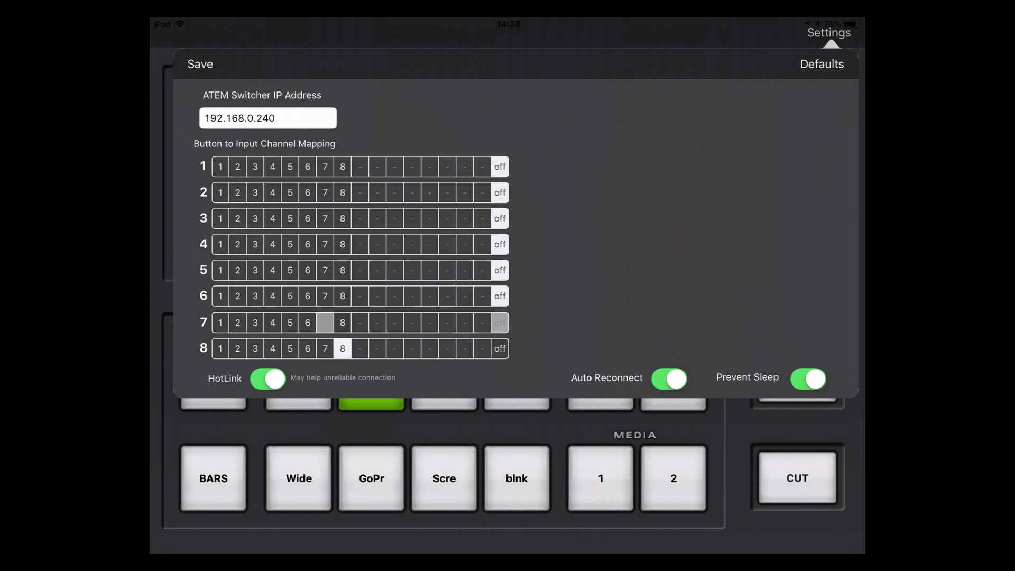
{"action": "left_click", "coordinate": [499, 348]}
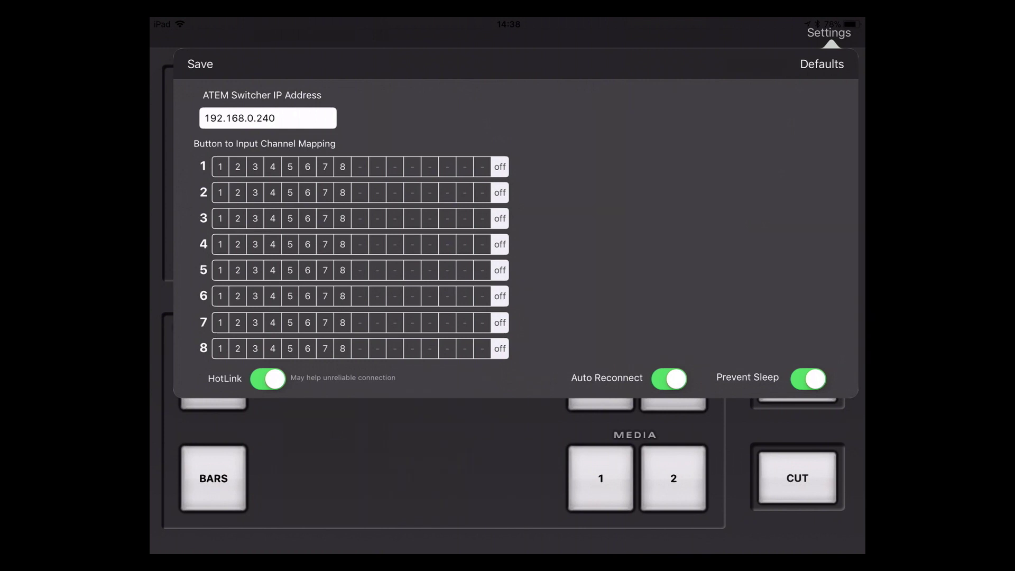
- Map buttons 1–4 to inputs 2, 5, 7 and 6 and save the mapping
{"action": "left_click", "coordinate": [238, 166]}
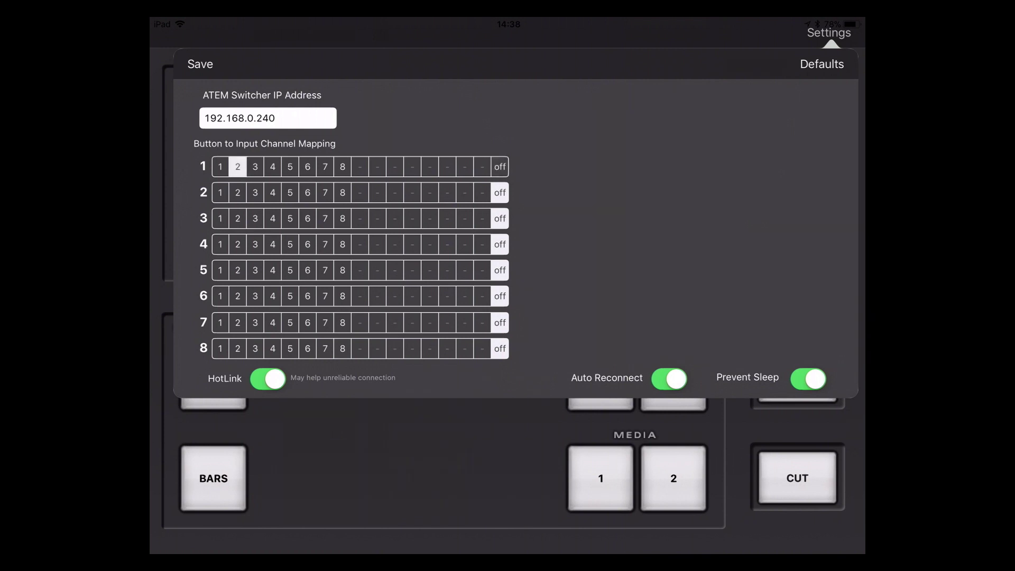
{"action": "left_click", "coordinate": [289, 193]}
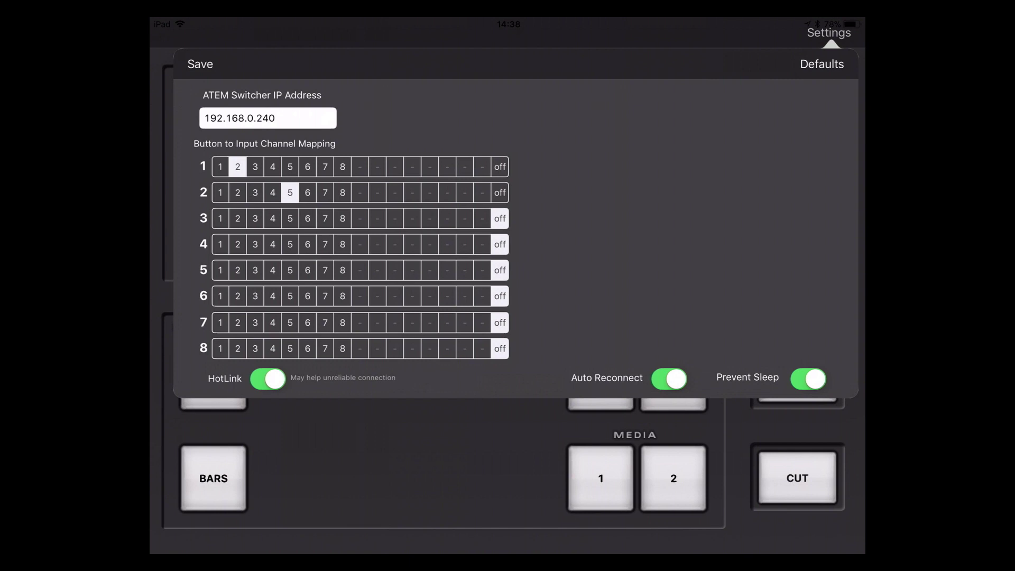
{"action": "left_click", "coordinate": [325, 218]}
{"action": "left_click", "coordinate": [307, 245]}
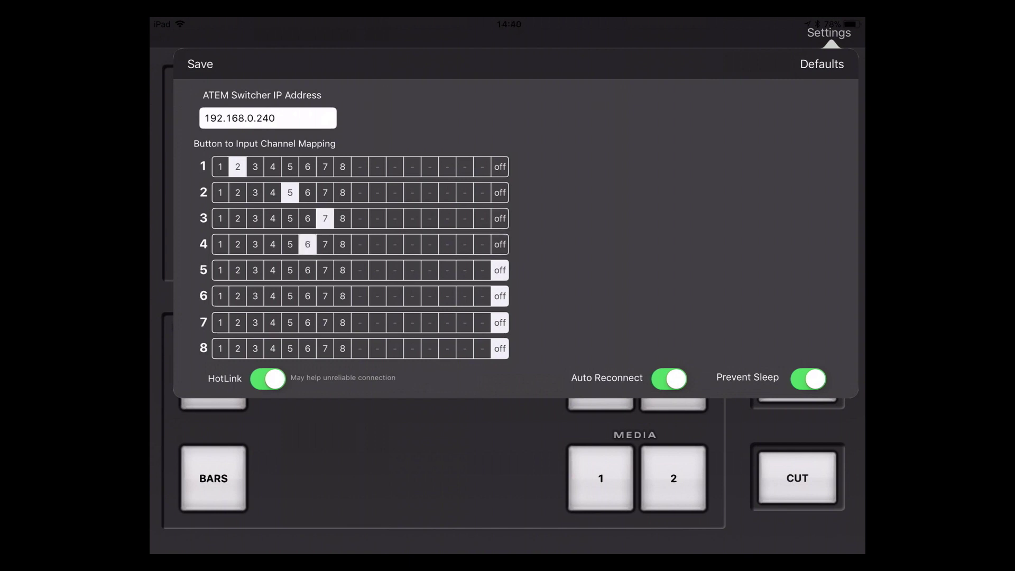
{"action": "left_click", "coordinate": [200, 64]}
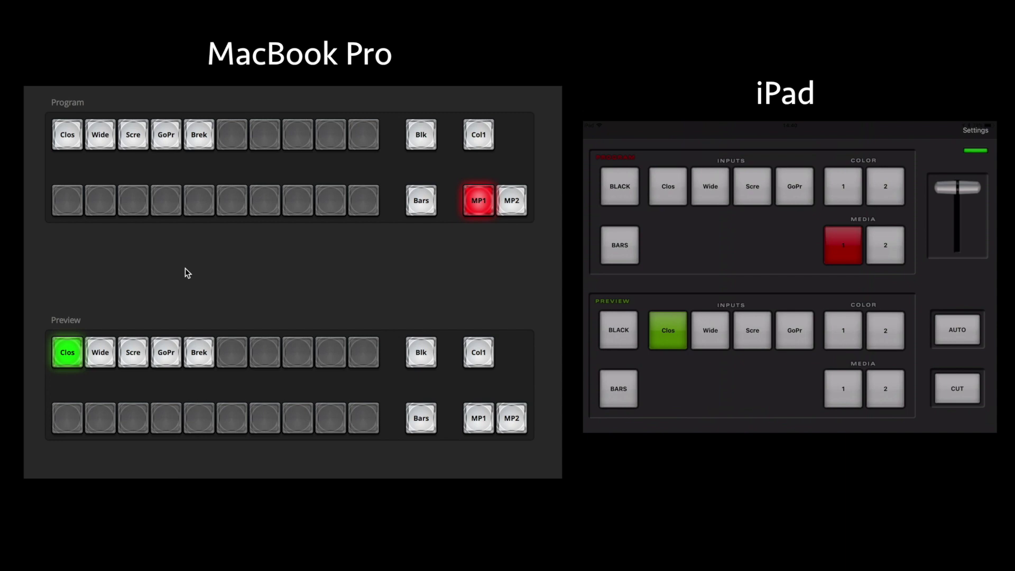
- Use the number keys to step preview through Wide, Scre and GoPr, putting Clos on program
{"action": "key", "text": "2"}
{"action": "key", "text": "3"}
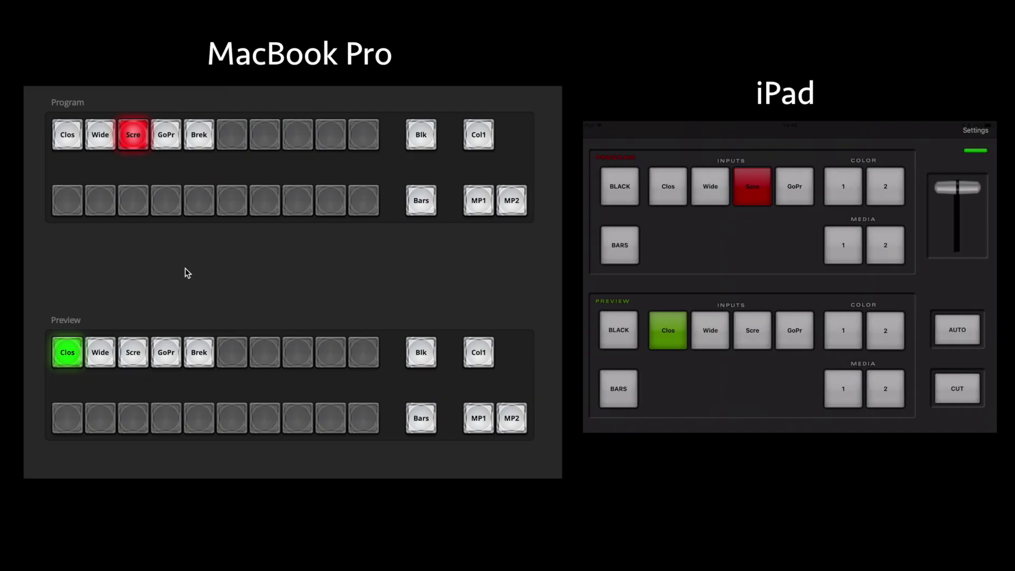
{"action": "key", "text": "shift+1"}
{"action": "key", "text": "2"}
{"action": "key", "text": "3"}
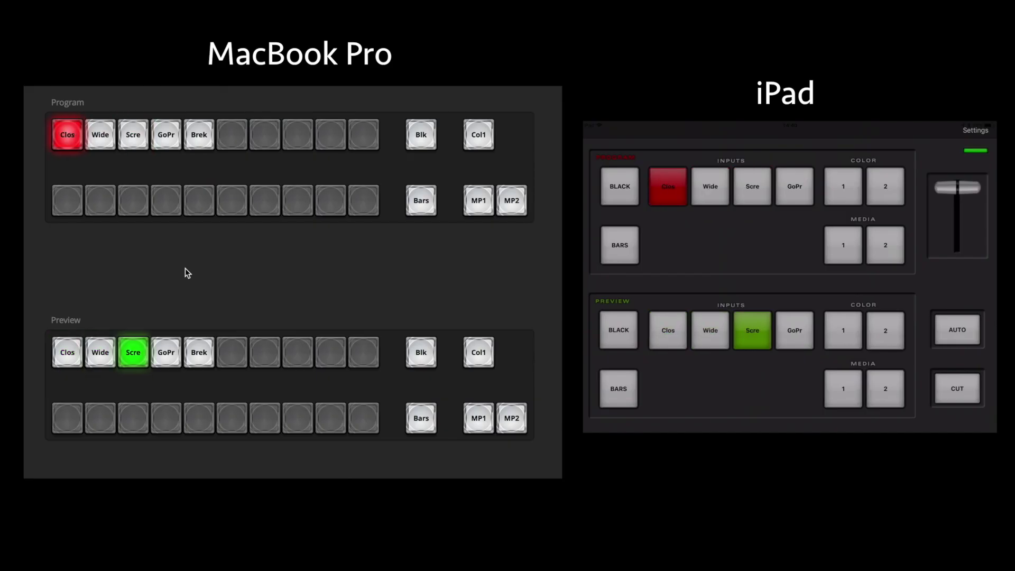
{"action": "key", "text": "4"}
{"action": "key", "text": "3"}
{"action": "key", "text": "2"}
{"action": "key", "text": "1"}
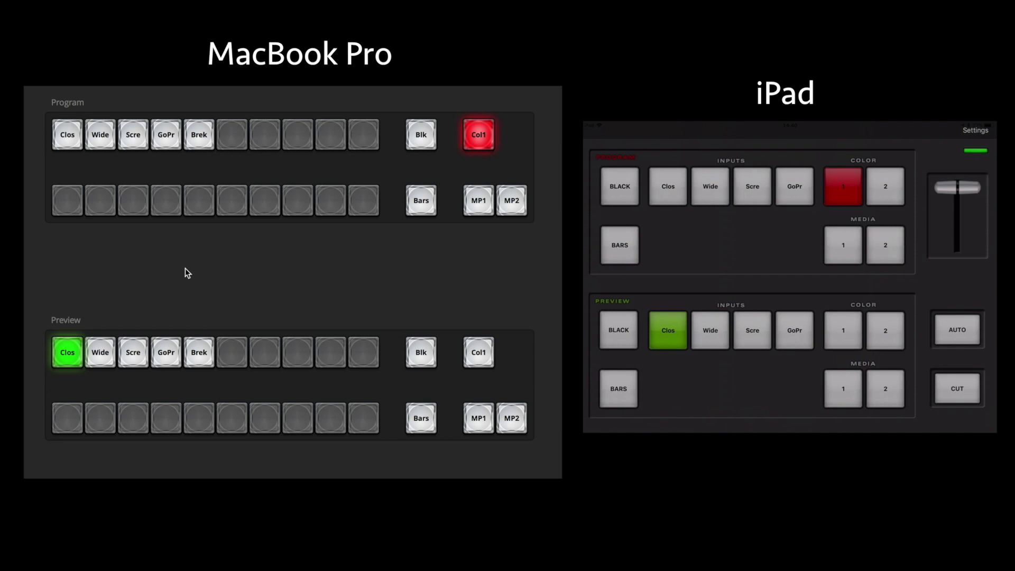
- Put colour 2 on preview and cut between program and preview three times
{"action": "left_click", "coordinate": [885, 331]}
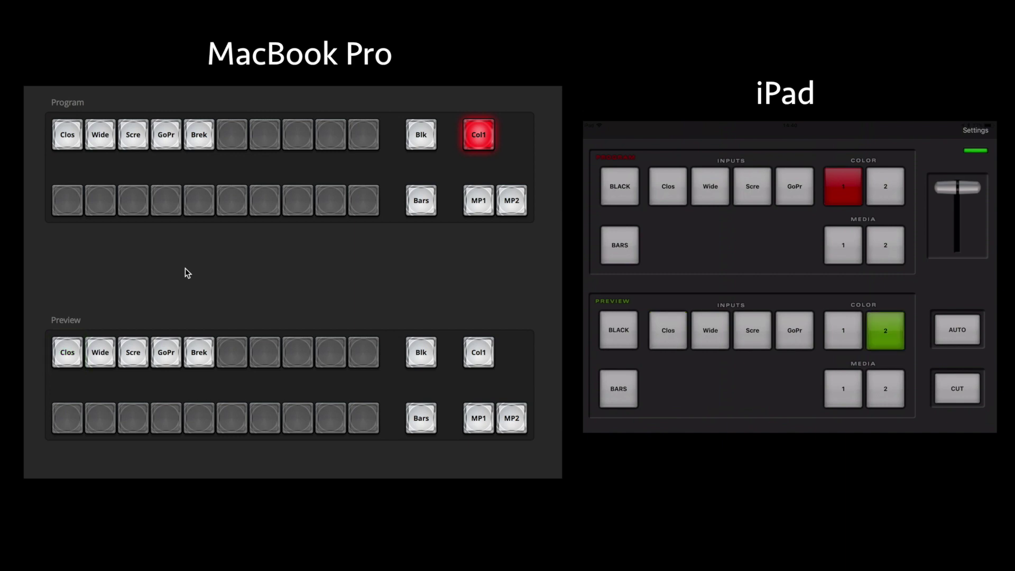
{"action": "left_click", "coordinate": [956, 388]}
{"action": "left_click", "coordinate": [957, 388]}
{"action": "left_click", "coordinate": [957, 388]}
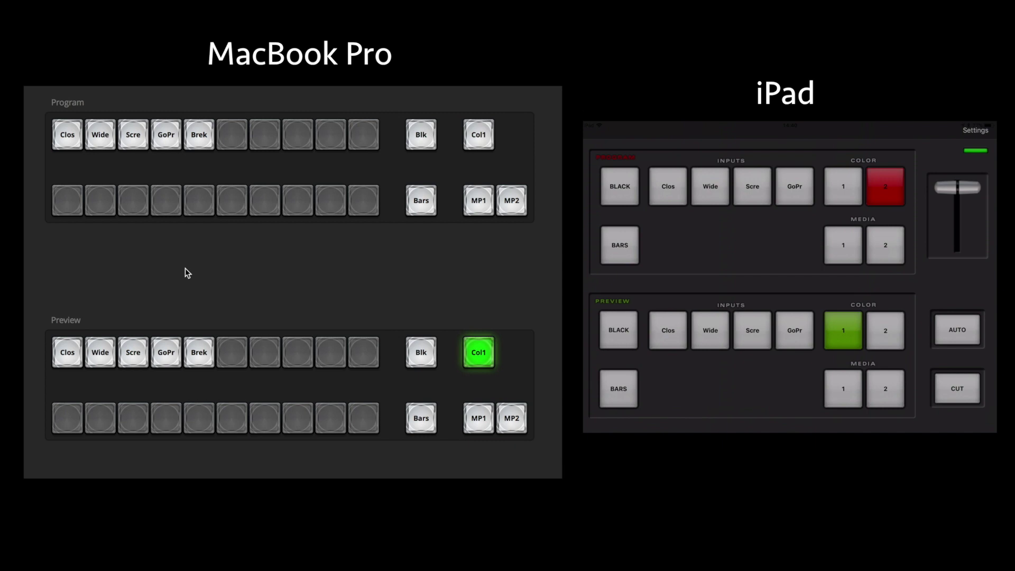
- With Wide on program and Clos on preview, run three auto transitions ending on Clos
{"action": "left_click", "coordinate": [710, 186]}
{"action": "left_click", "coordinate": [667, 330]}
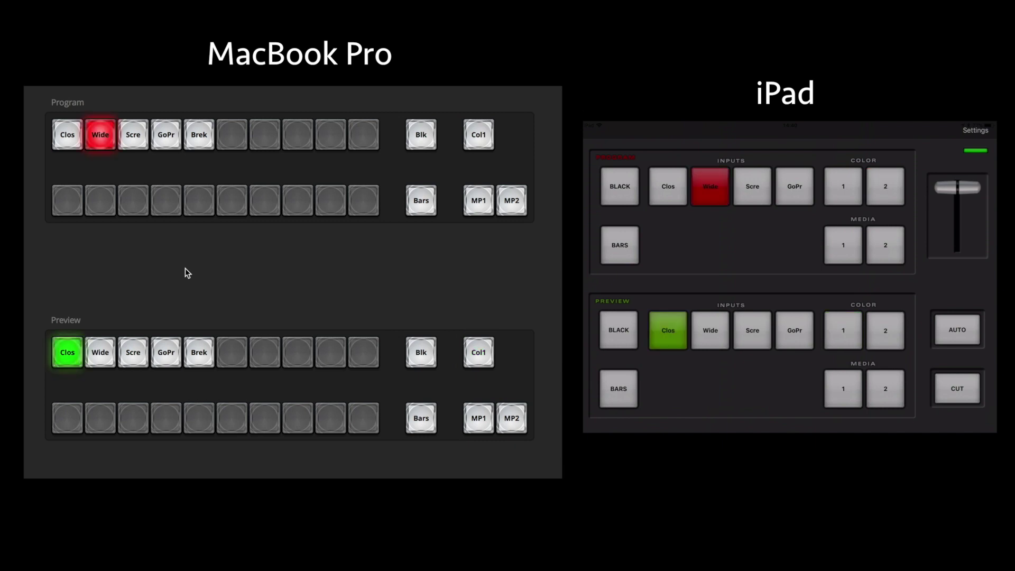
{"action": "left_click", "coordinate": [956, 329]}
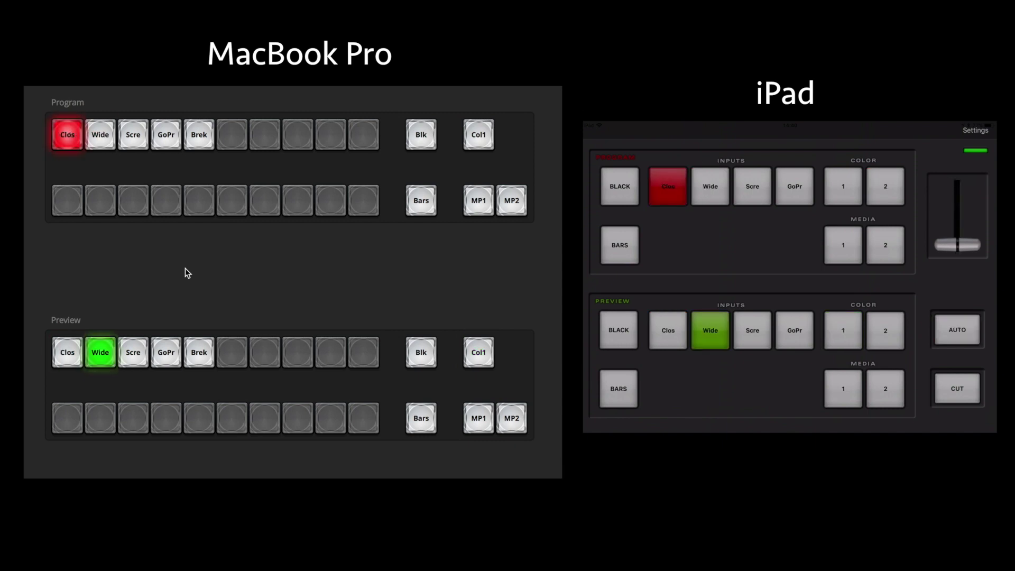
{"action": "left_click", "coordinate": [957, 329]}
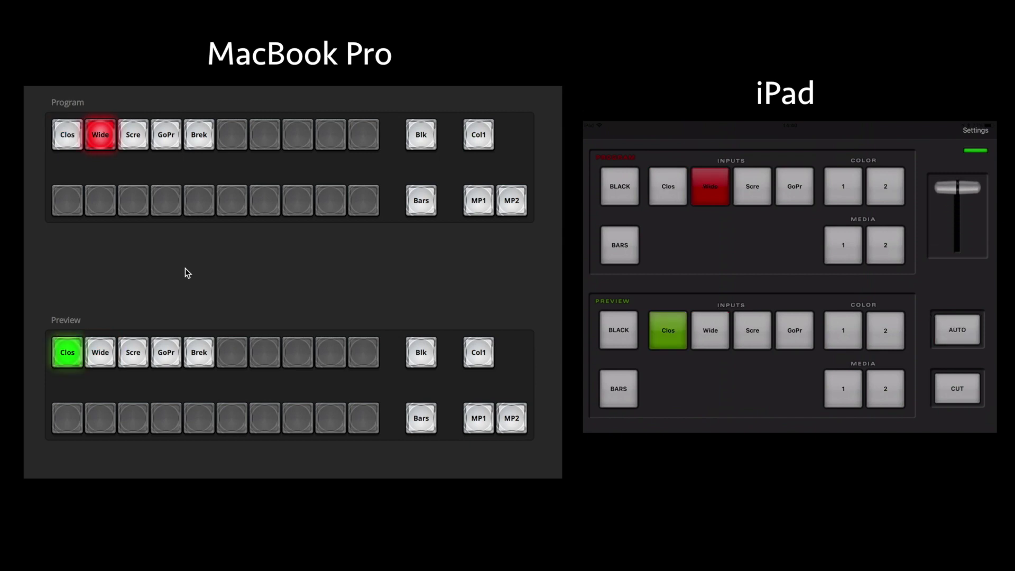
{"action": "left_click", "coordinate": [957, 329]}
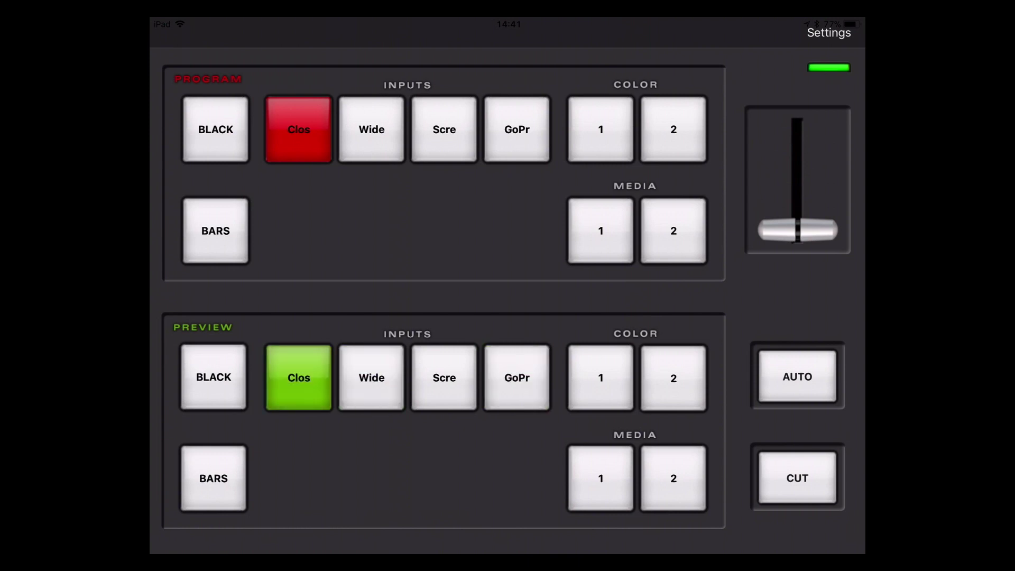
- Select GoPr in the Preview row, keeping Clos on program
{"action": "left_click", "coordinate": [517, 377]}
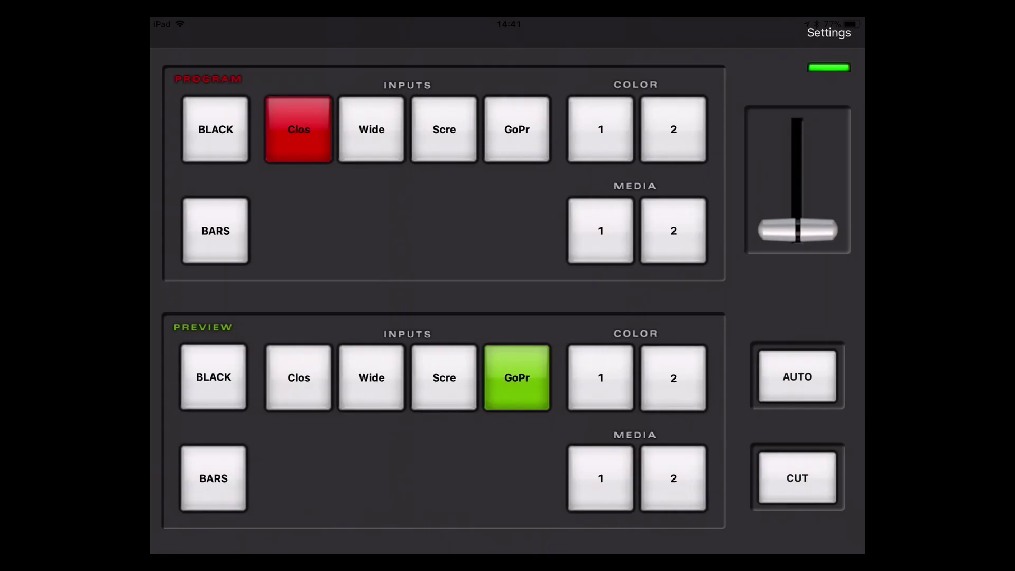
- Leave Strata Lite for the Home Screen and launch TouchOSC
{"action": "key", "text": "super+h"}
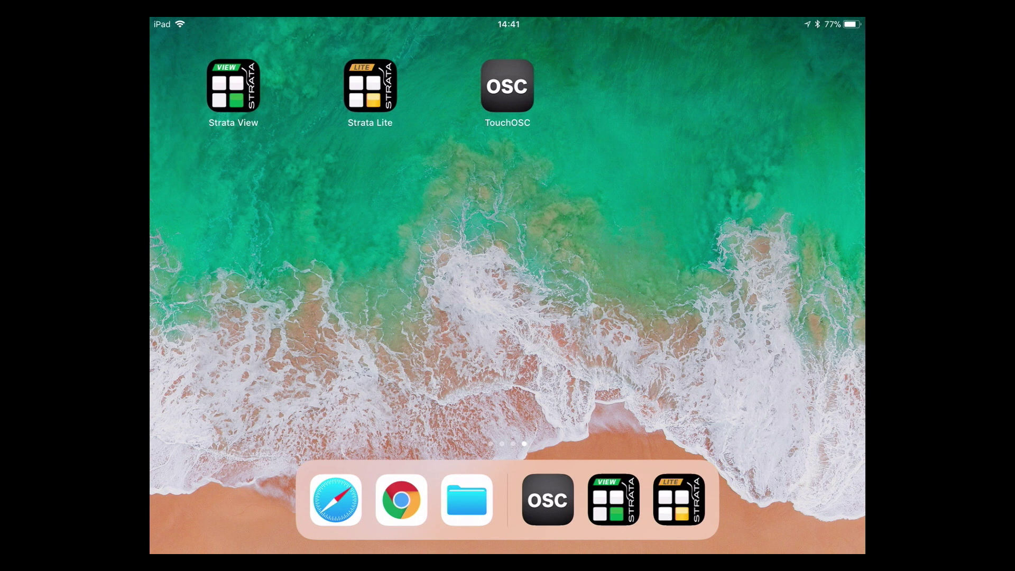
{"action": "left_click", "coordinate": [507, 86]}
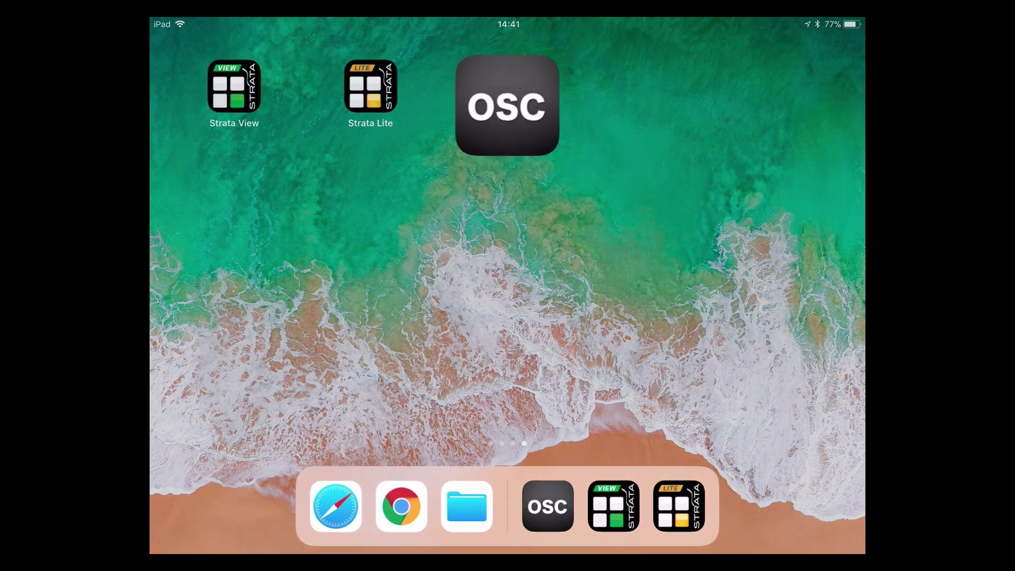